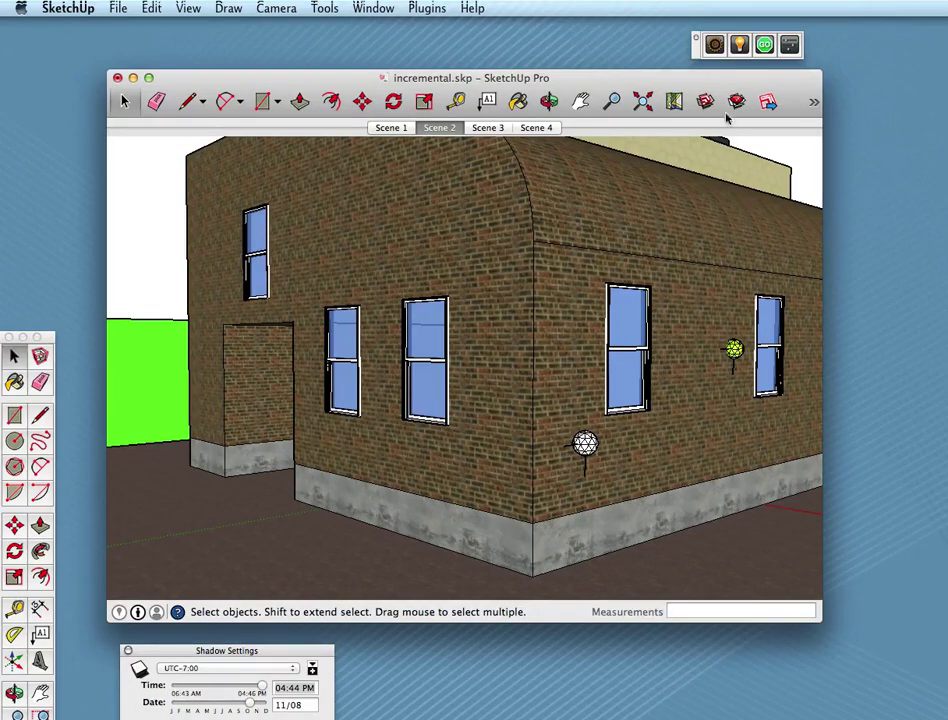
# Review the yellow wall light's details and the current LightUp preferences, closing the preferences when done.
pyautogui.click(716, 45)
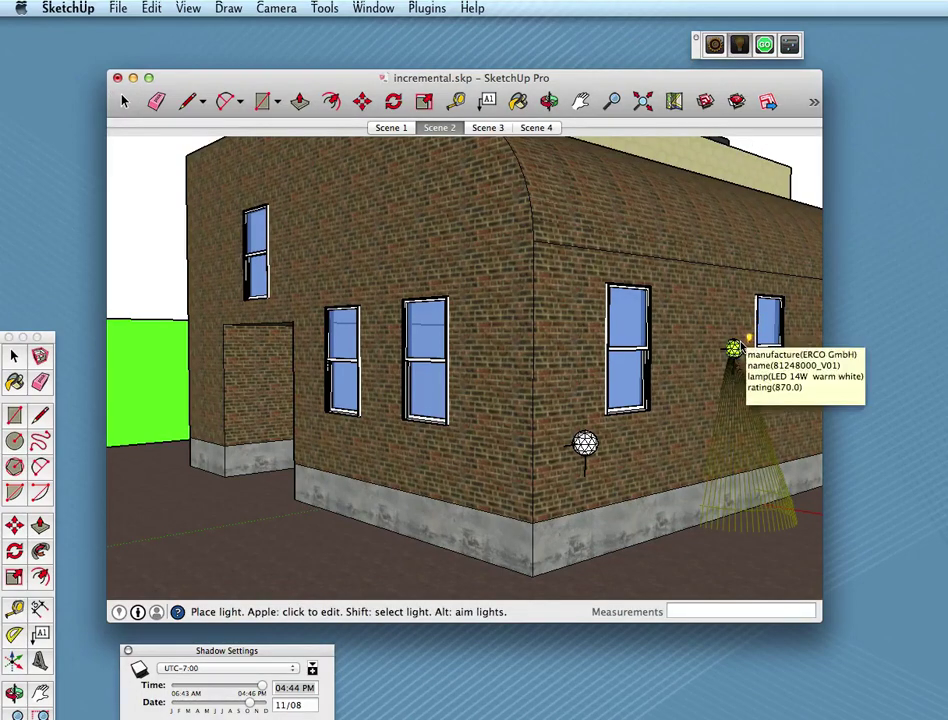
pyautogui.click(735, 348)
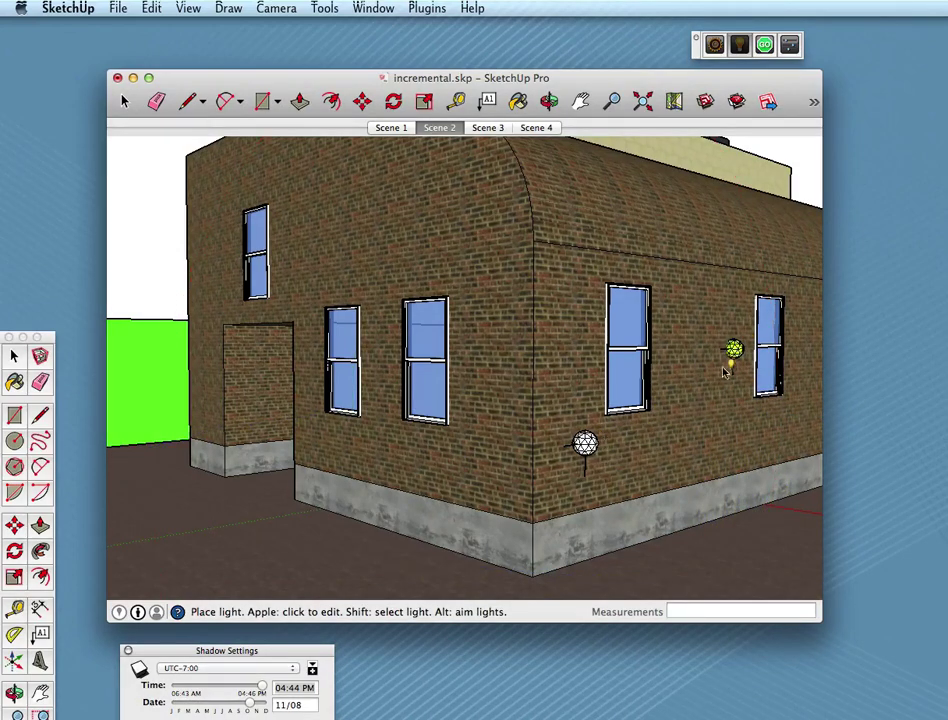
pyautogui.click(765, 45)
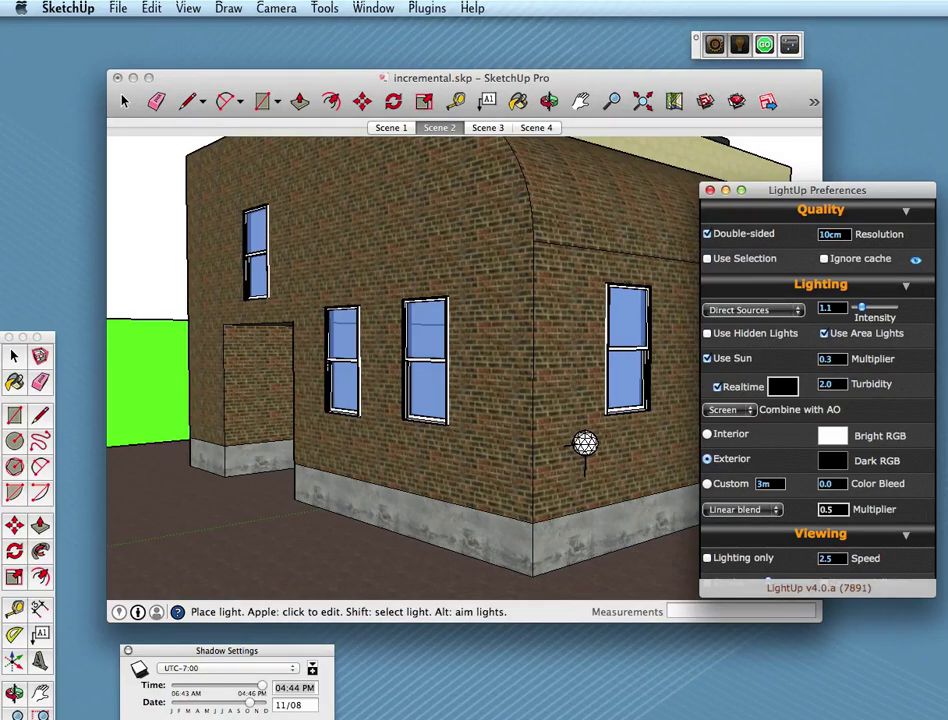
pyautogui.click(710, 190)
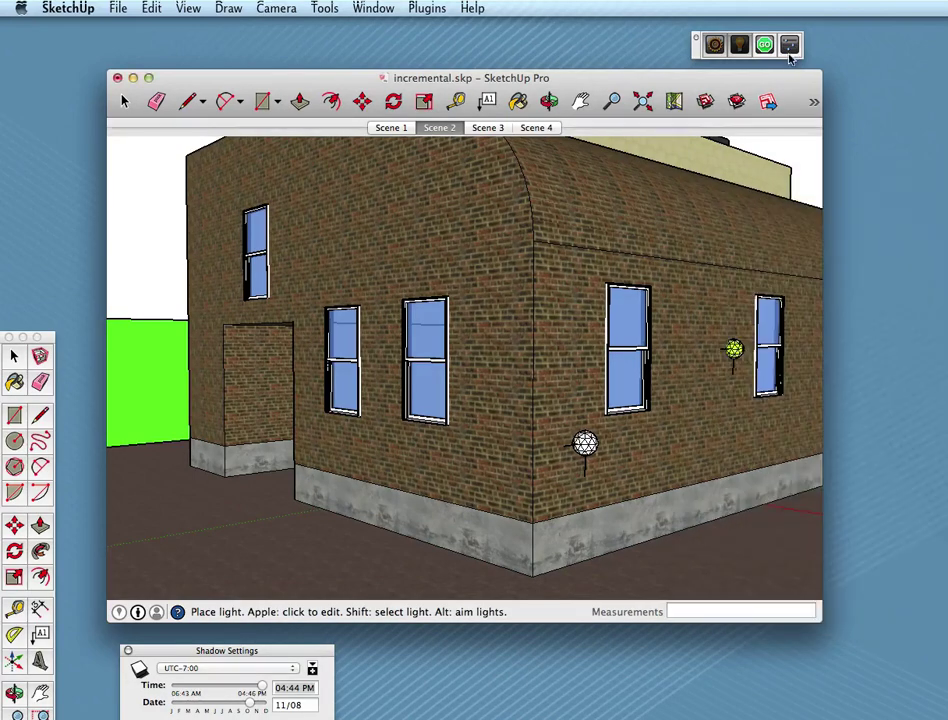
# Calculate the LightUp lighting for the Scene 2 view of the brick building and explore the lit corner.
pyautogui.click(765, 44)
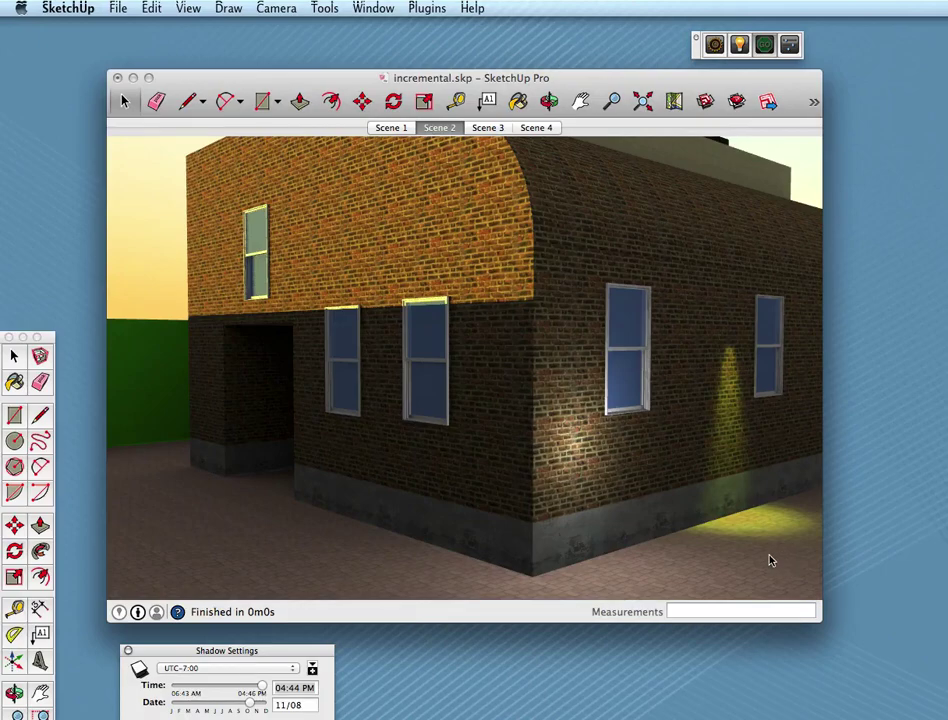
pyautogui.moveTo(743, 550); pyautogui.dragTo(727, 571)
pyautogui.moveTo(728, 576); pyautogui.dragTo(718, 553, button='middle')
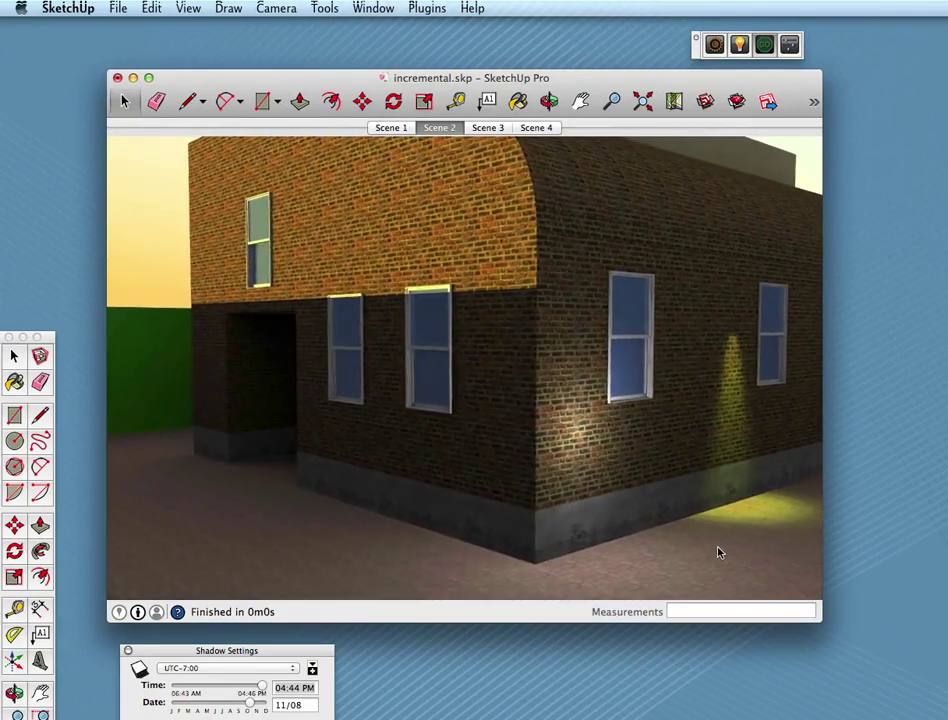
pyautogui.moveTo(718, 552); pyautogui.dragTo(683, 561)
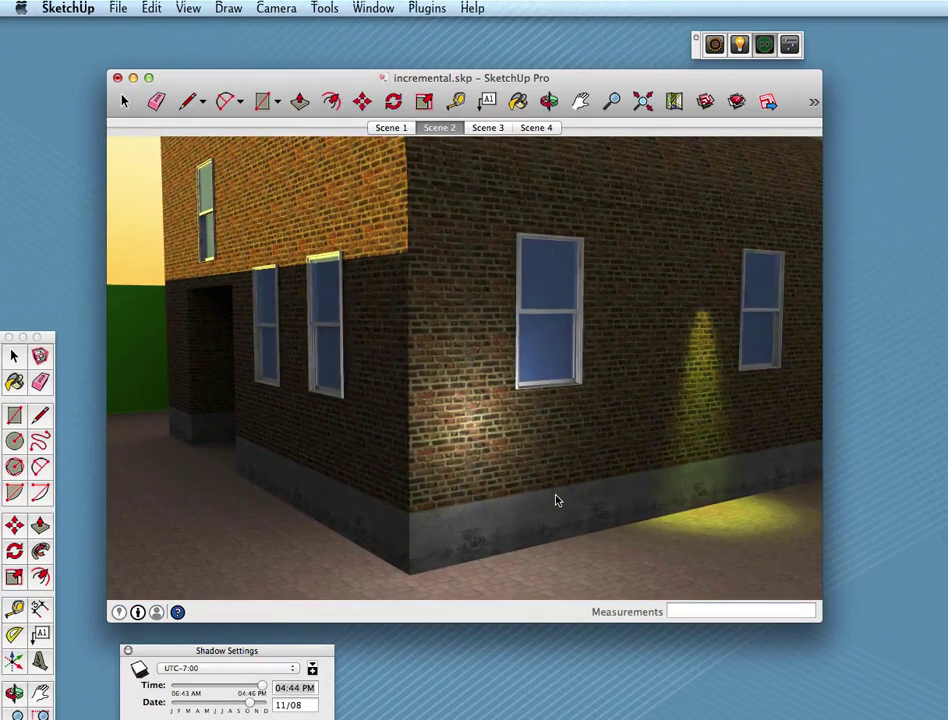
# Show the light handles, shift the white corner light slightly along the brick wall and change its color to pale purple.
pyautogui.press('Tab')
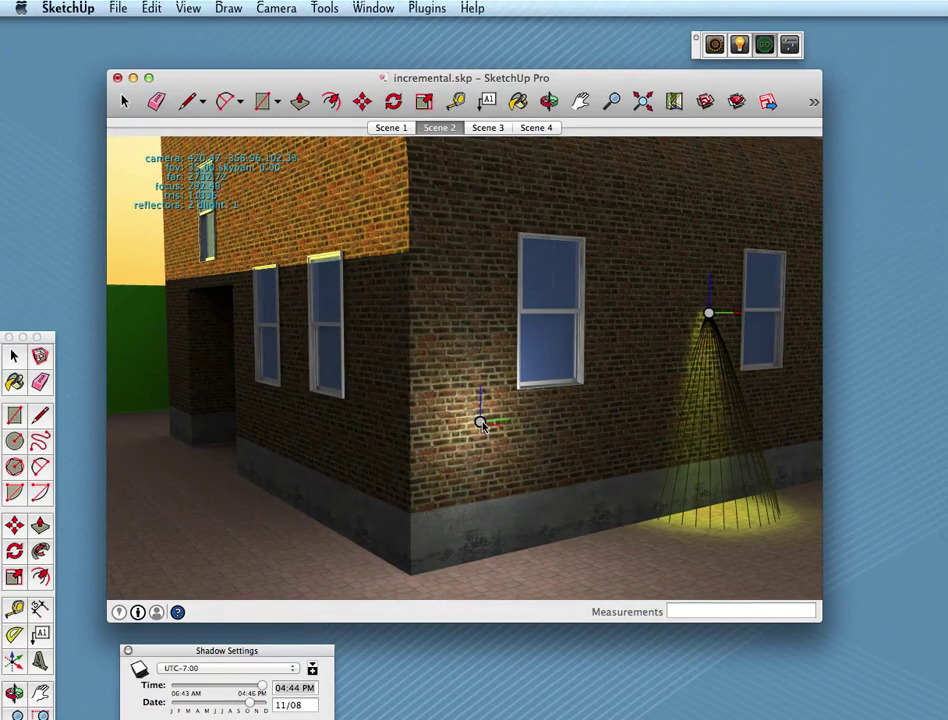
pyautogui.moveTo(481, 424)
pyautogui.mouseDown()
pyautogui.moveTo(489, 352)
pyautogui.moveTo(466, 500)
pyautogui.moveTo(476, 400)
pyautogui.moveTo(481, 446)
pyautogui.moveTo(476, 419)
pyautogui.mouseUp()
pyautogui.doubleClick(478, 424)
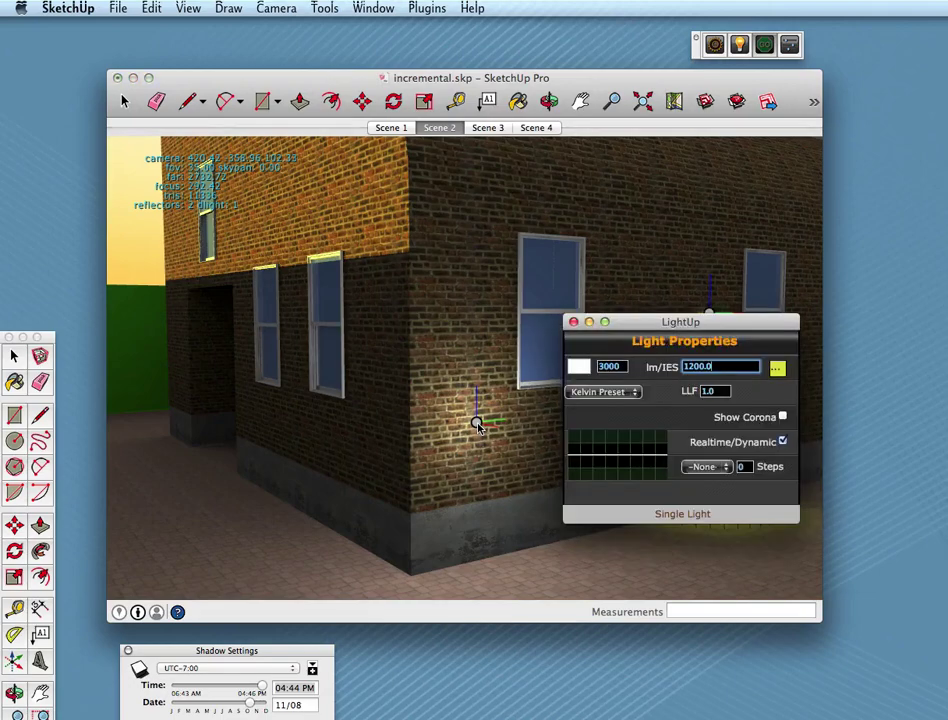
pyautogui.click(579, 369)
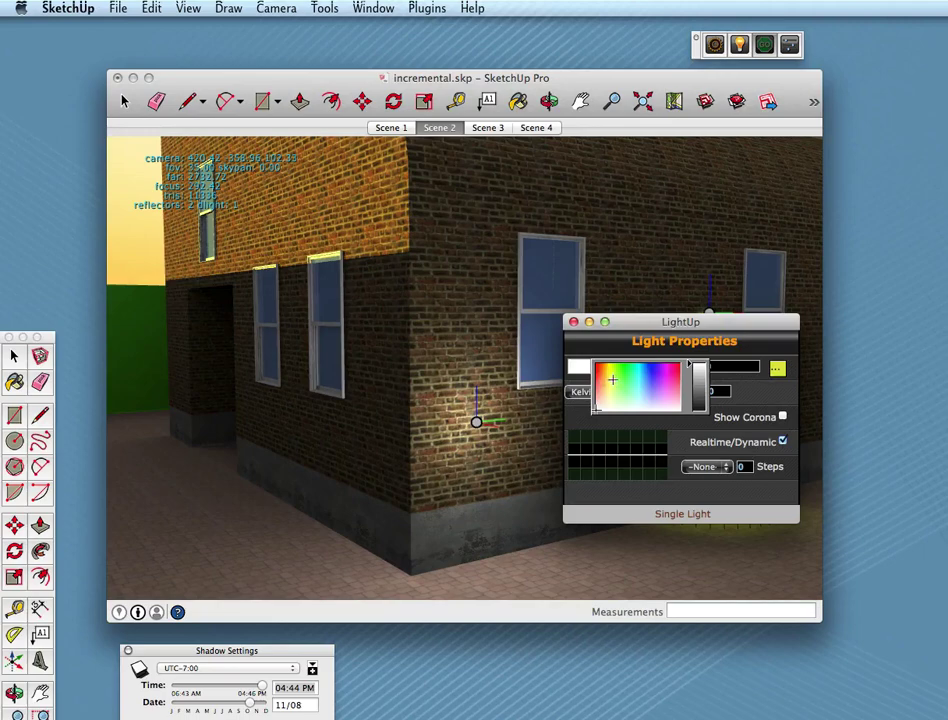
pyautogui.moveTo(612, 379); pyautogui.dragTo(656, 393)
pyautogui.click(663, 402)
pyautogui.click(754, 398)
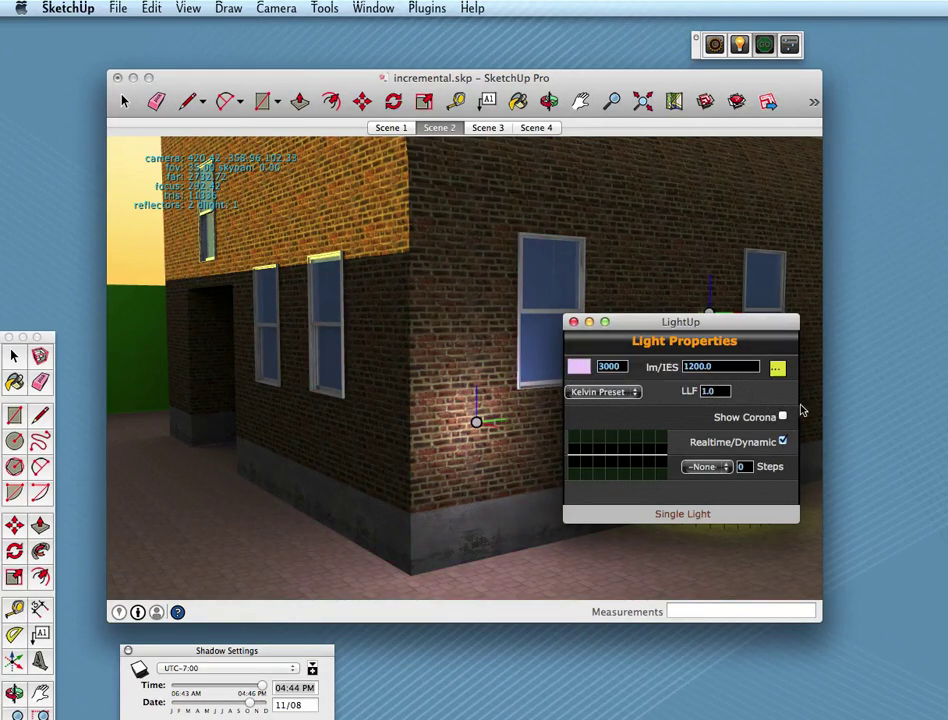
pyautogui.click(700, 366)
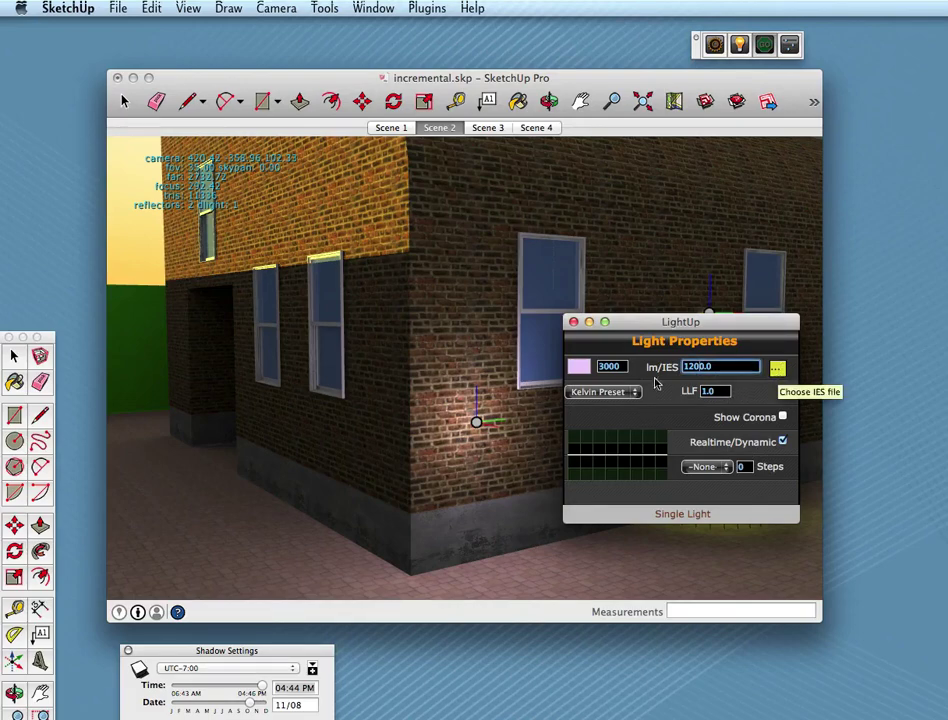
pyautogui.click(574, 323)
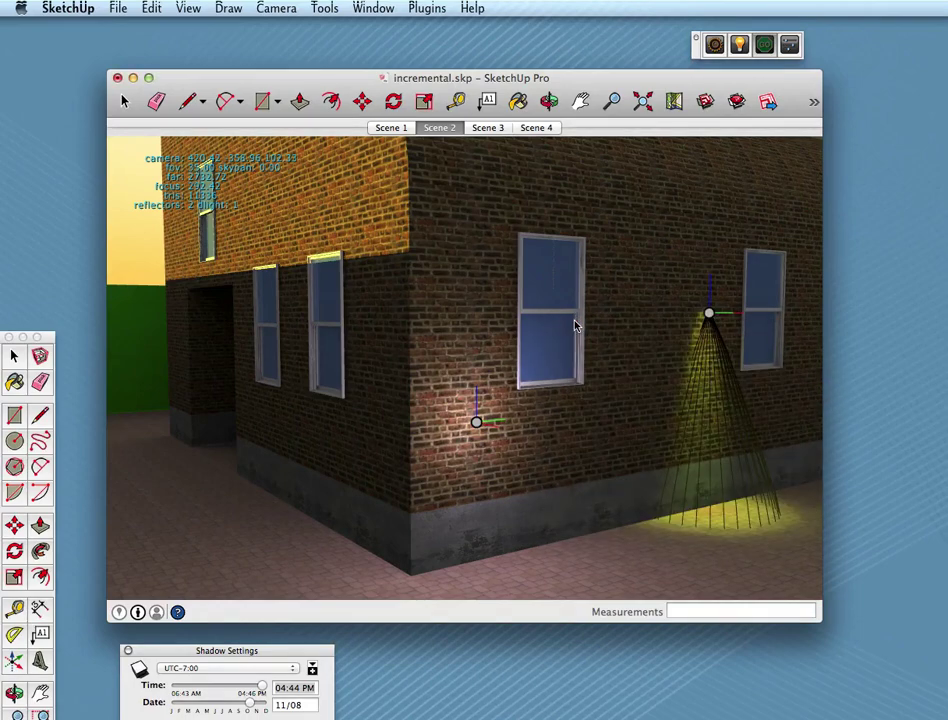
# Move the yellow spotlight along the brick wall to a spot between the two windows.
pyautogui.moveTo(508, 411); pyautogui.dragTo(670, 382, button='middle')
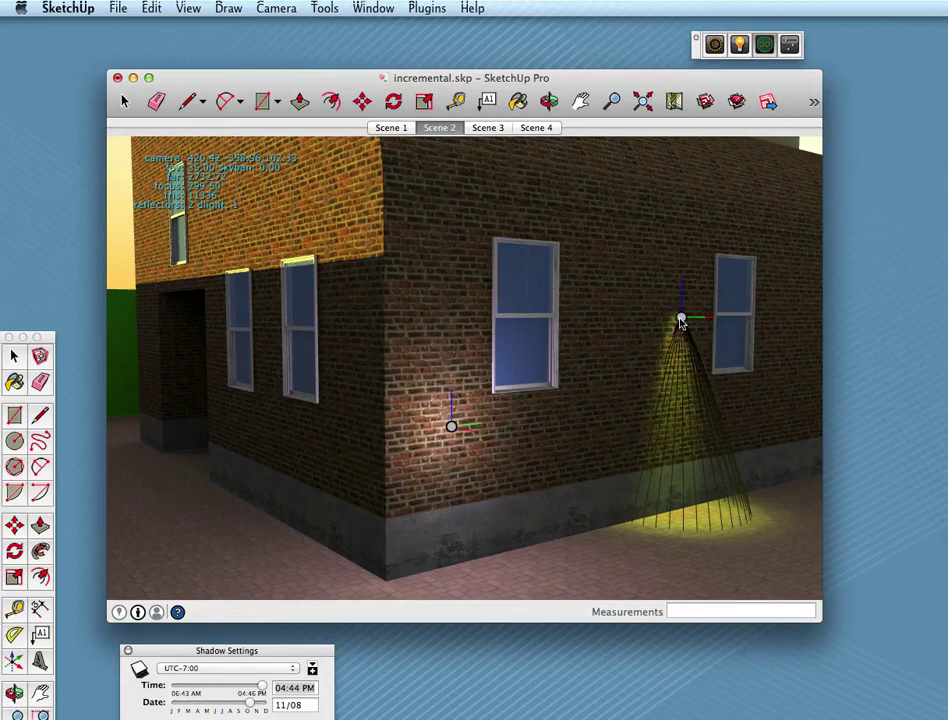
pyautogui.moveTo(681, 320); pyautogui.dragTo(609, 317)
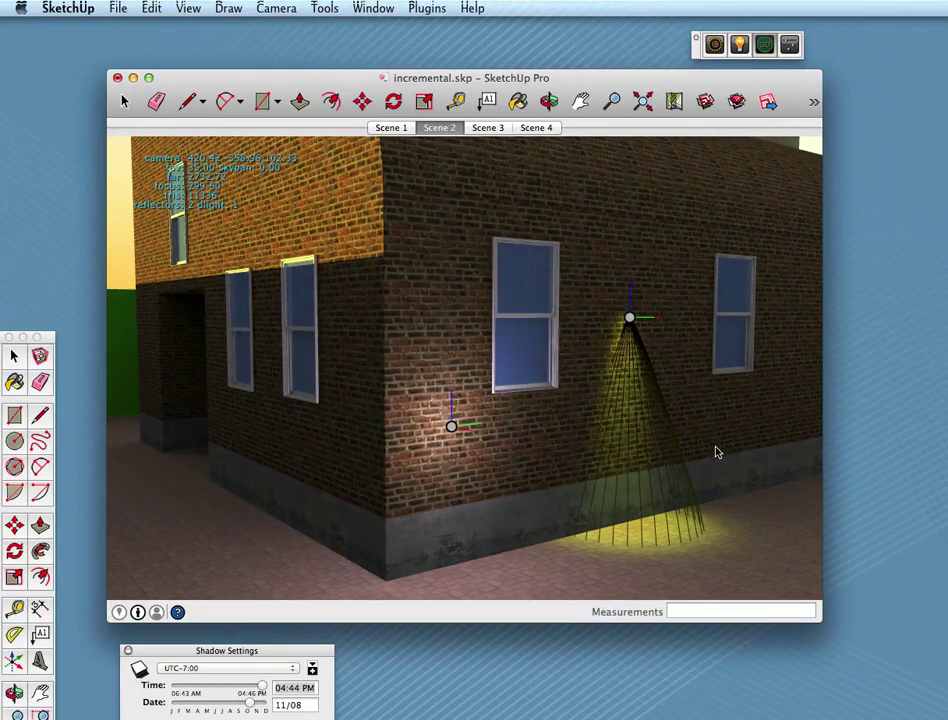
# Replace the yellow spotlight's IES file with a narrower-beam ERCO profile from the erco_ies_en_Logote set.
pyautogui.moveTo(715, 449); pyautogui.dragTo(656, 421, button='middle')
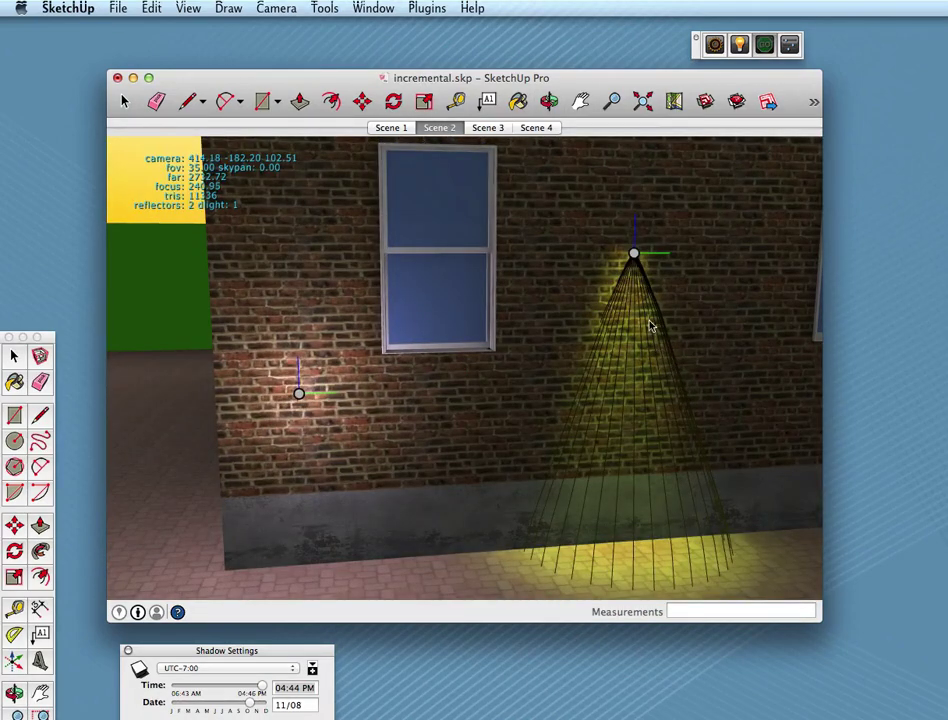
pyautogui.doubleClick(634, 254)
pyautogui.click(775, 349)
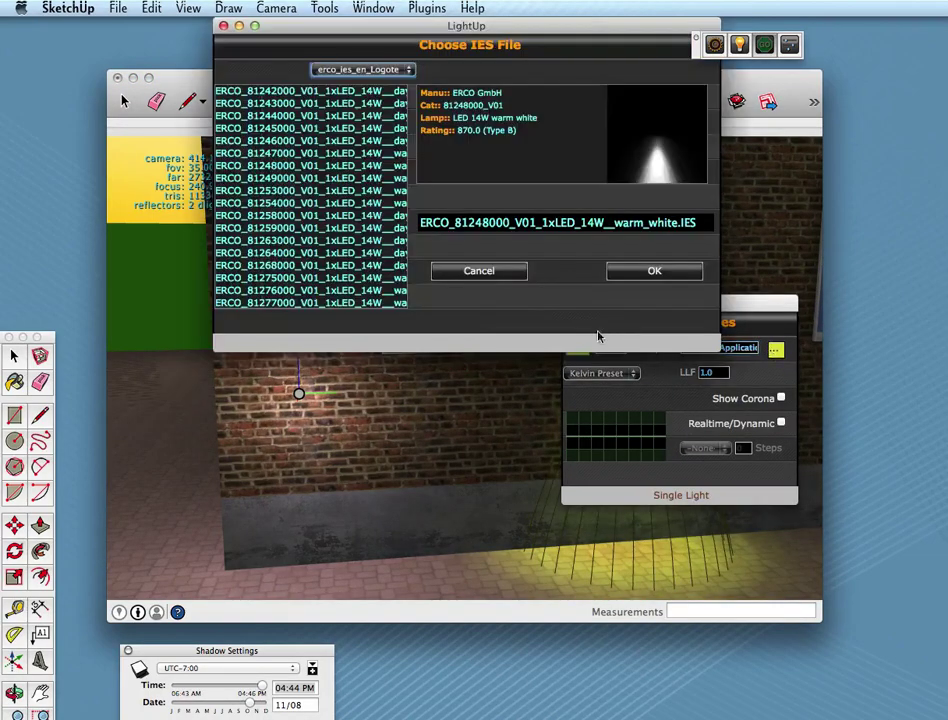
pyautogui.moveTo(334, 22); pyautogui.dragTo(476, 204)
pyautogui.scroll(-5, 450, 437)
pyautogui.click(450, 439)
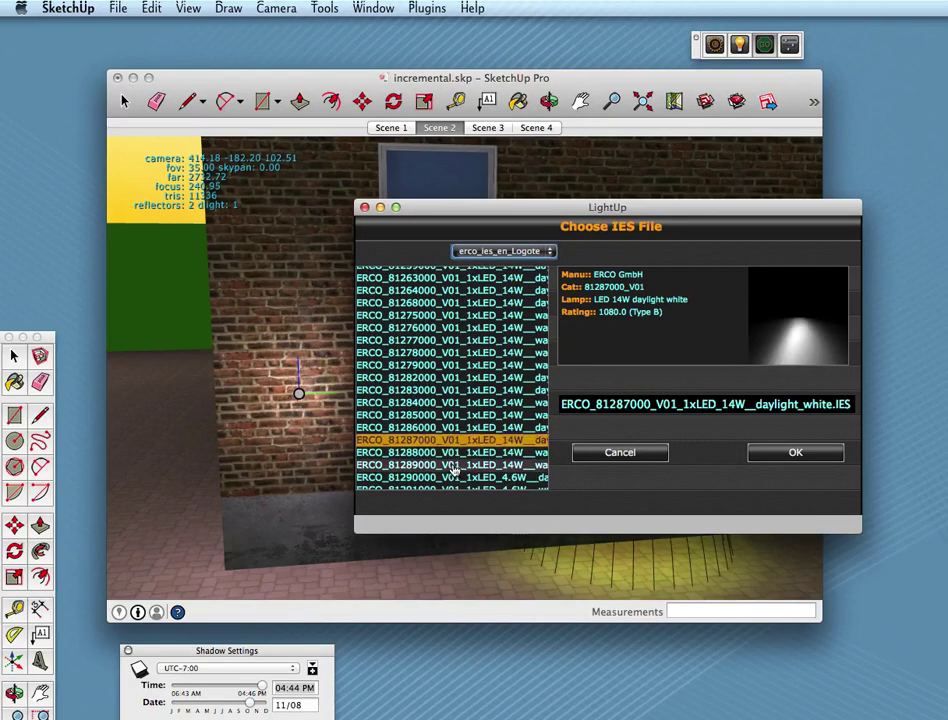
pyautogui.scroll(-5, 485, 355)
pyautogui.click(481, 327)
pyautogui.click(795, 452)
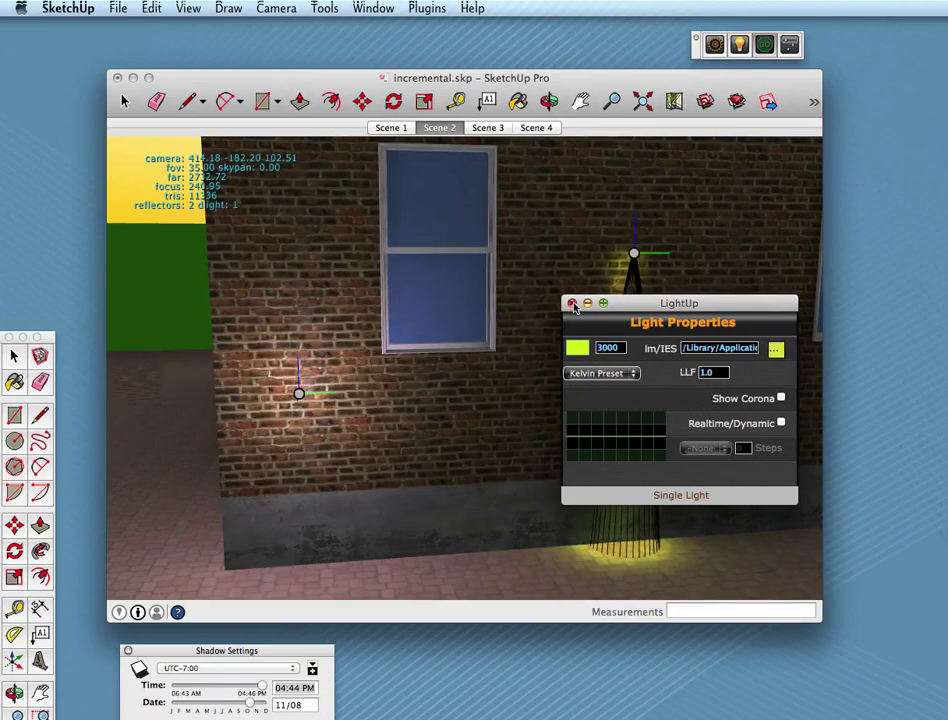
pyautogui.click(572, 303)
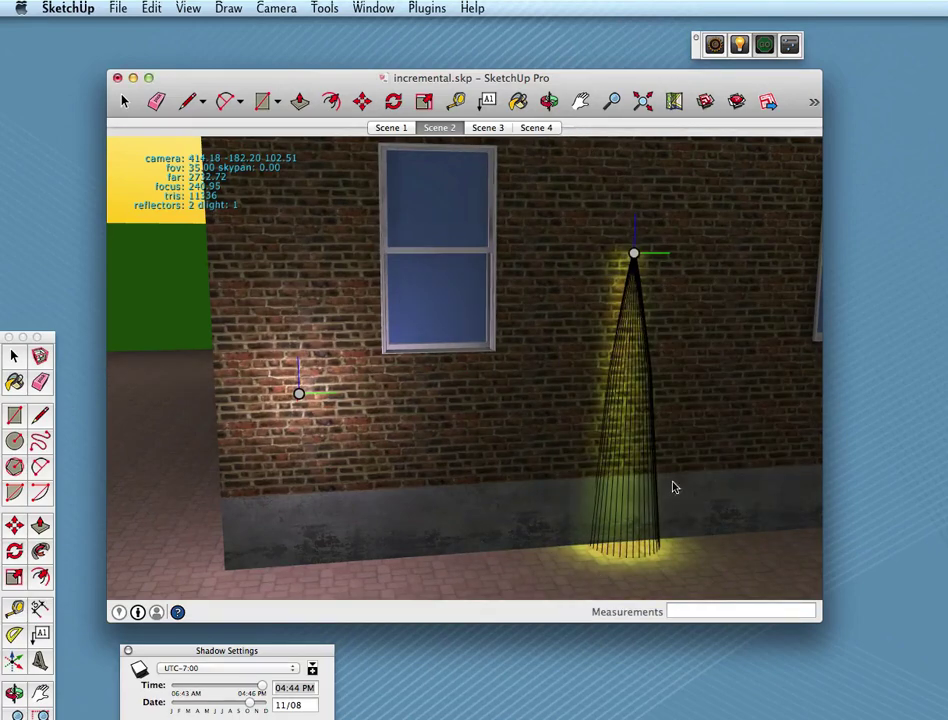
# Compare Interior and Exterior ambient occlusion on the dark brick recess in the LightUp preferences, leaving Exterior selected.
pyautogui.moveTo(678, 518); pyautogui.dragTo(657, 512)
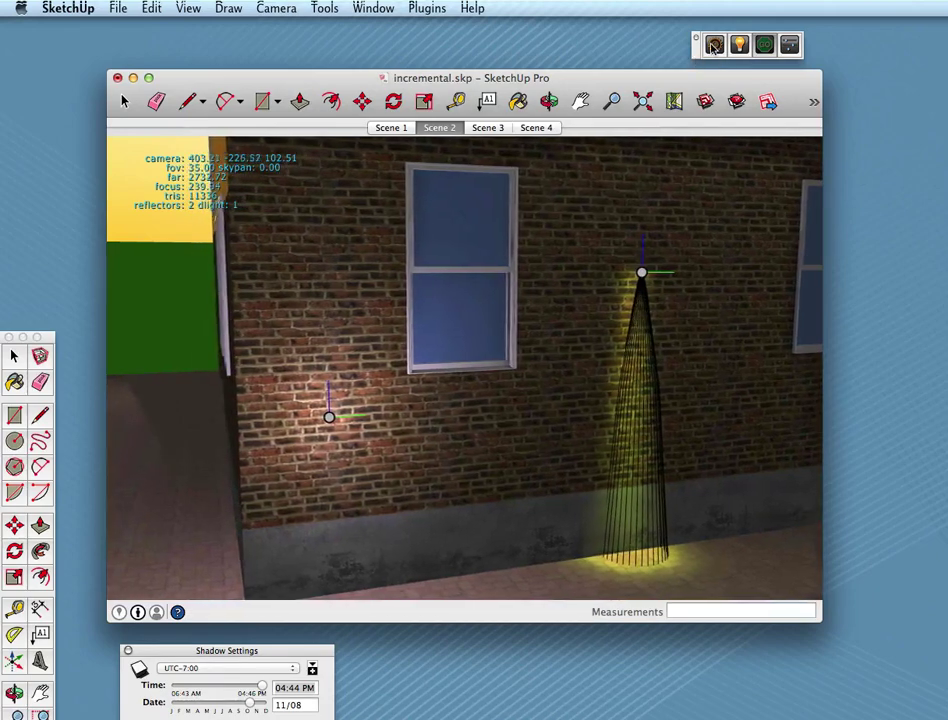
pyautogui.click(714, 45)
pyautogui.moveTo(776, 193); pyautogui.dragTo(741, 190)
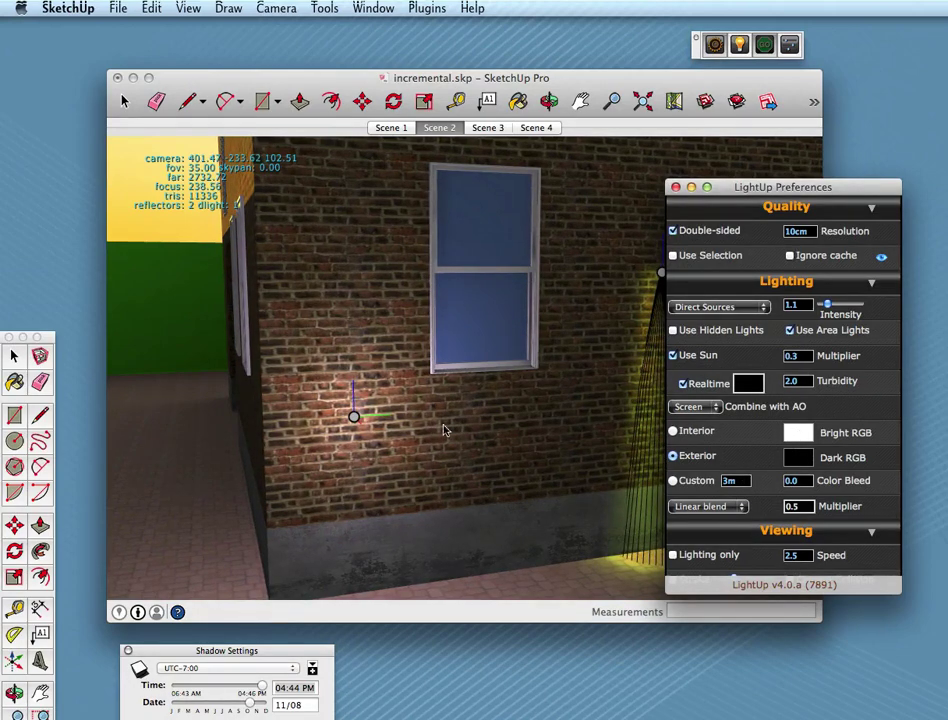
pyautogui.moveTo(434, 434)
pyautogui.mouseDown()
pyautogui.moveTo(453, 451)
pyautogui.moveTo(440, 415)
pyautogui.moveTo(455, 426)
pyautogui.moveTo(650, 416)
pyautogui.mouseUp()
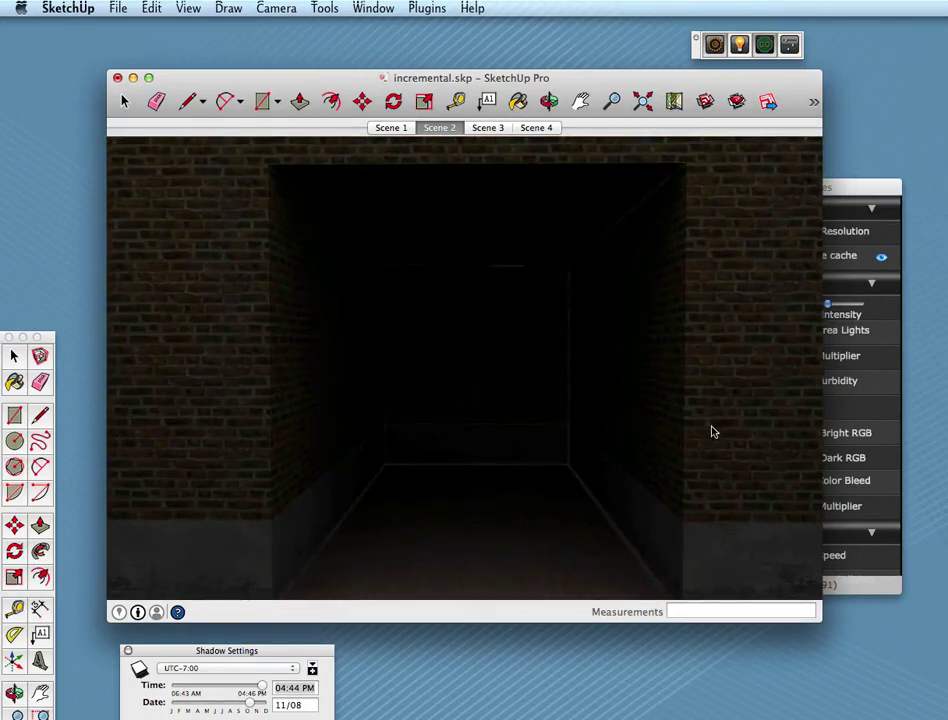
pyautogui.moveTo(725, 429); pyautogui.dragTo(717, 420)
pyautogui.scroll(-1, 718, 425)
pyautogui.moveTo(724, 432); pyautogui.dragTo(704, 452, button='middle')
pyautogui.click(846, 406)
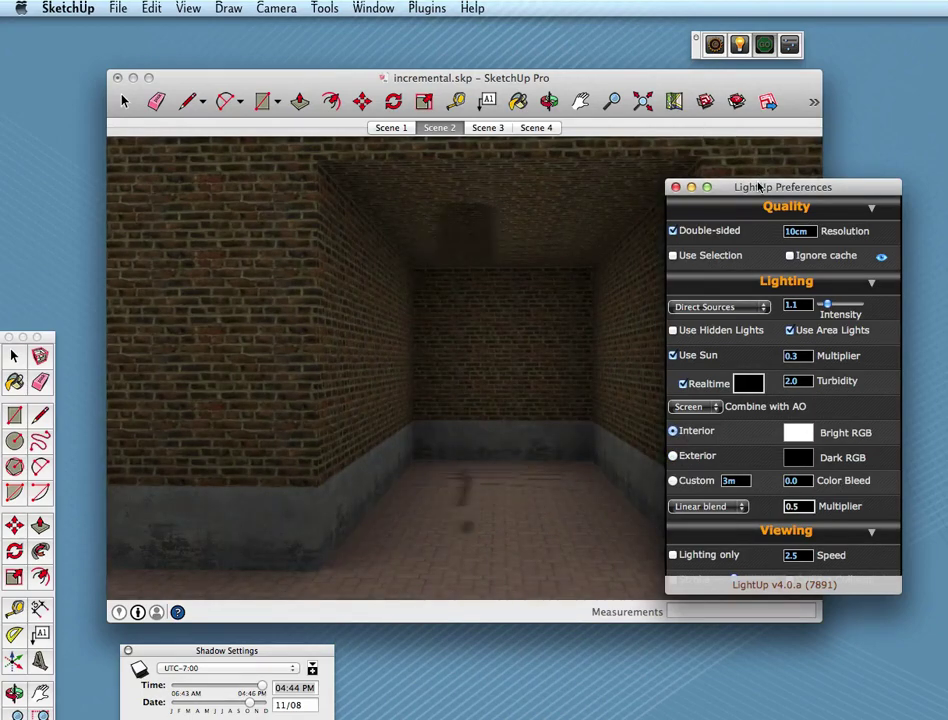
pyautogui.moveTo(759, 186); pyautogui.dragTo(833, 198)
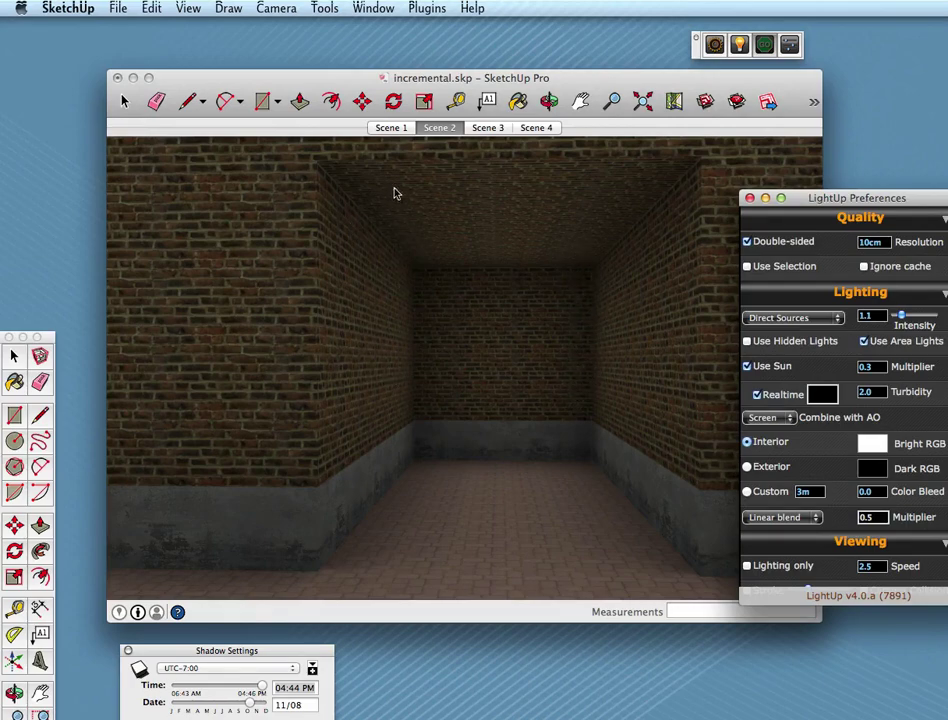
pyautogui.click(777, 468)
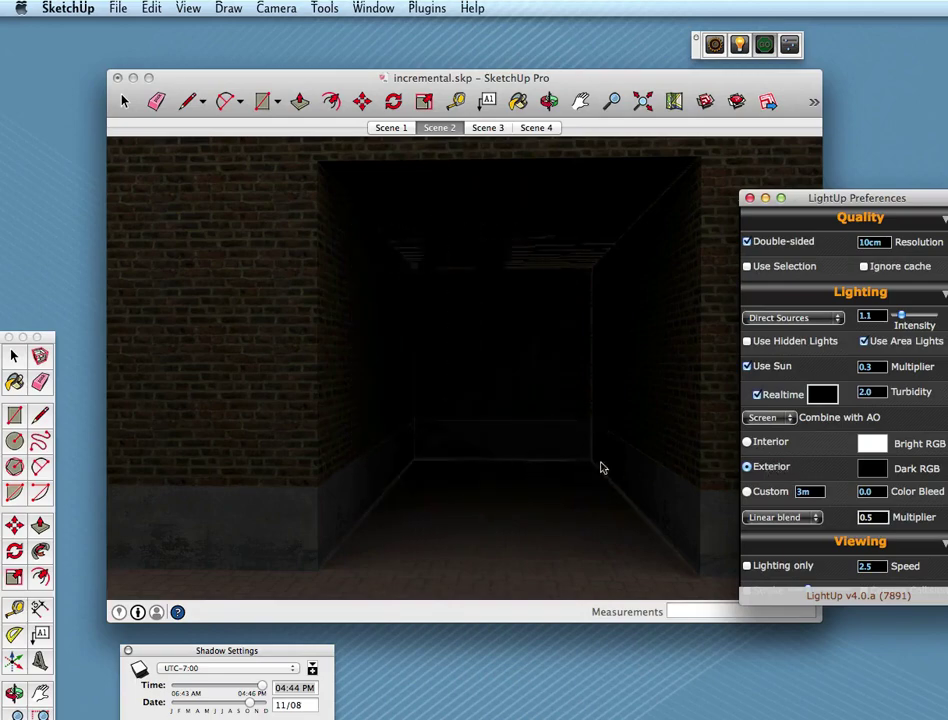
# Set the ambient occlusion Bright RGB to mid grey and the Dark RGB to dark grey.
pyautogui.click(603, 475)
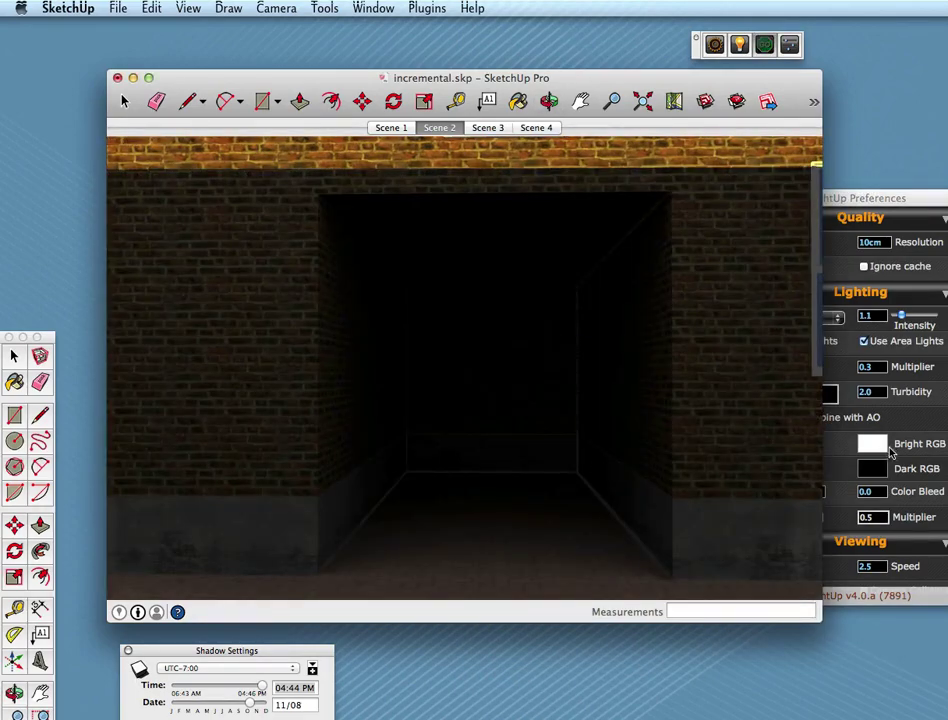
pyautogui.click(889, 455)
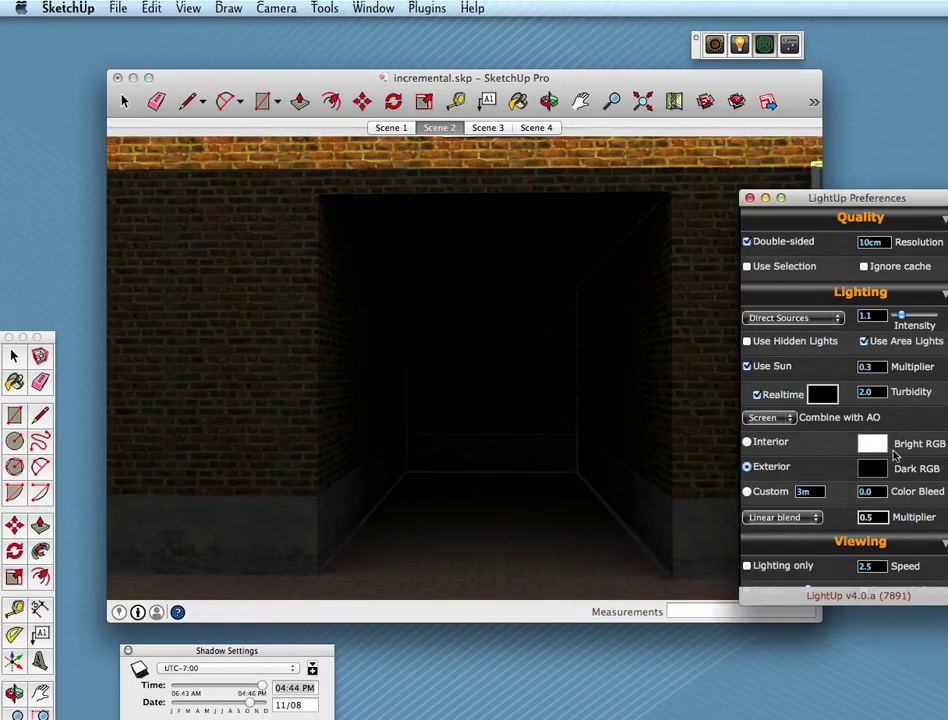
pyautogui.click(877, 446)
pyautogui.moveTo(874, 390); pyautogui.dragTo(876, 398)
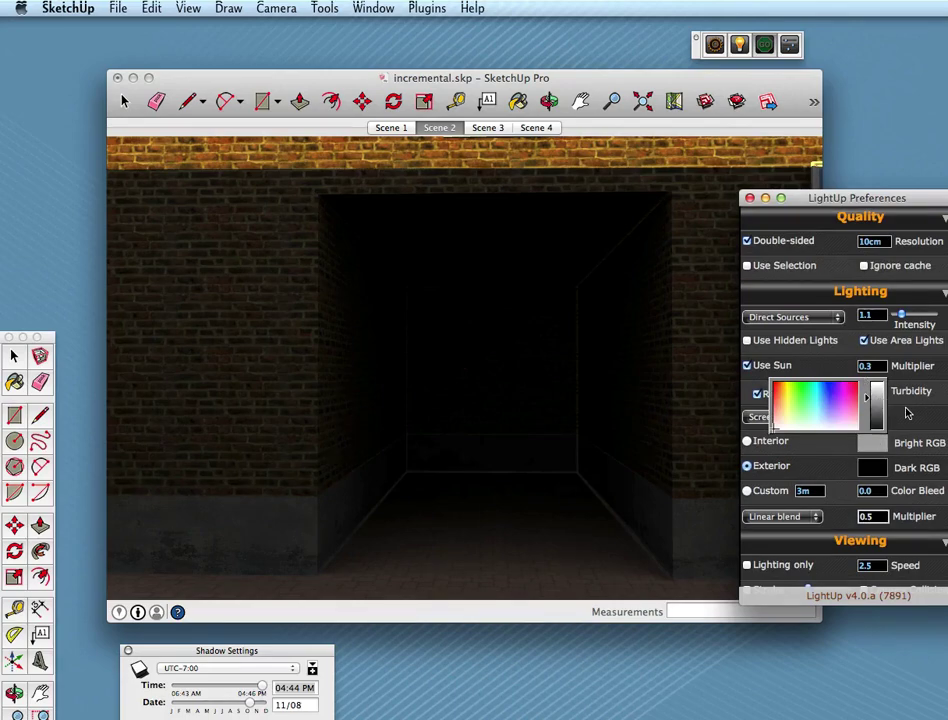
pyautogui.click(877, 465)
pyautogui.moveTo(876, 449); pyautogui.dragTo(876, 436)
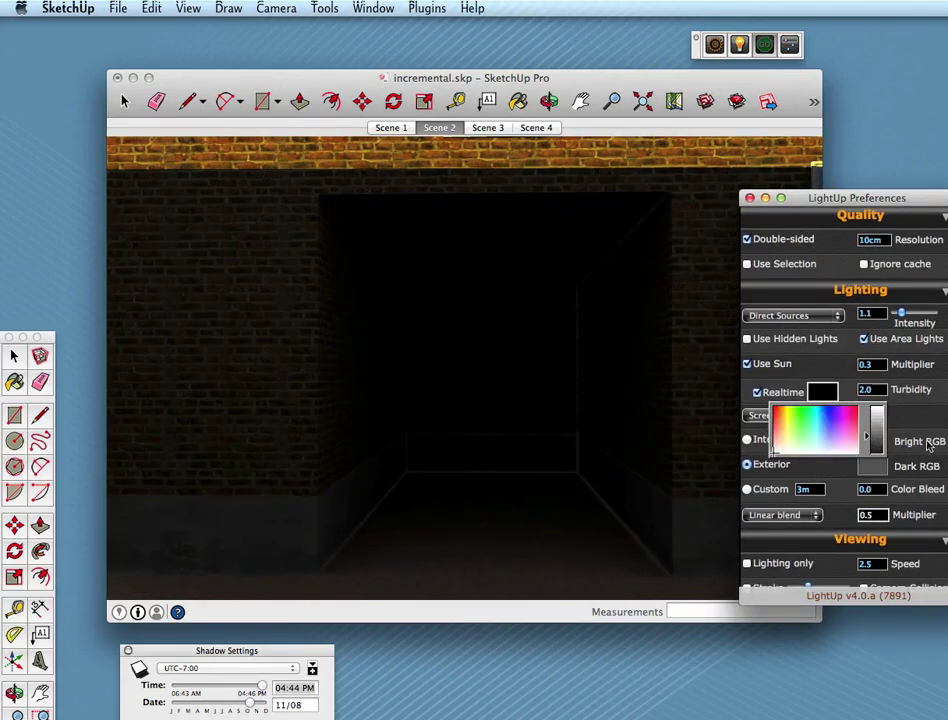
pyautogui.click(925, 432)
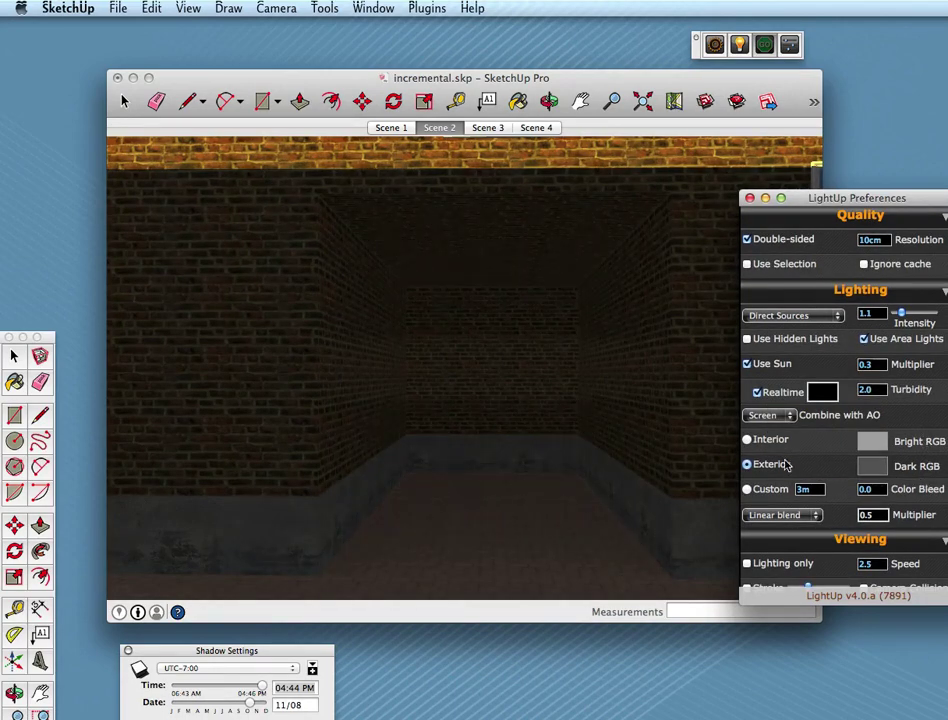
# Open the Color Bleed value with the orange wall in view and close the LightUp preferences.
pyautogui.click(555, 478)
pyautogui.press('Right')
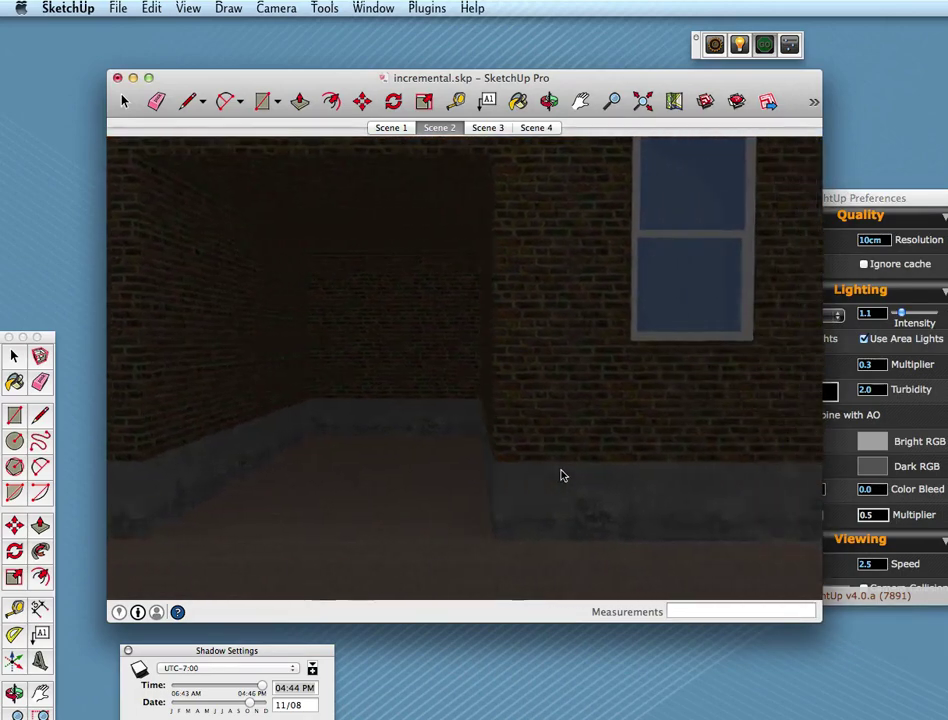
pyautogui.moveTo(556, 470); pyautogui.dragTo(321, 450)
pyautogui.moveTo(321, 450); pyautogui.dragTo(508, 478, button='middle')
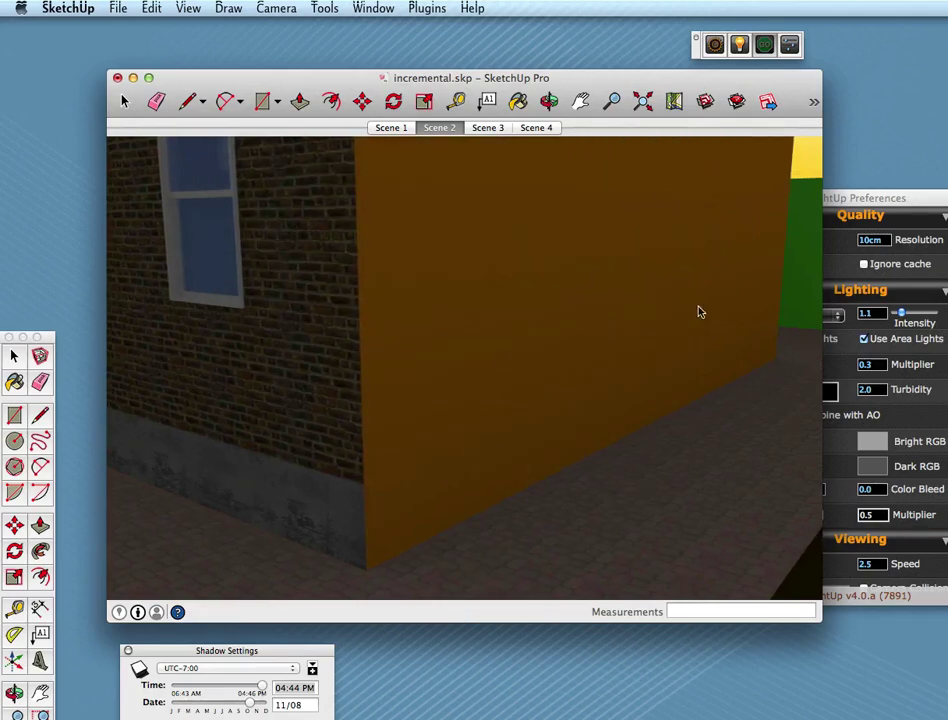
pyautogui.click(945, 514)
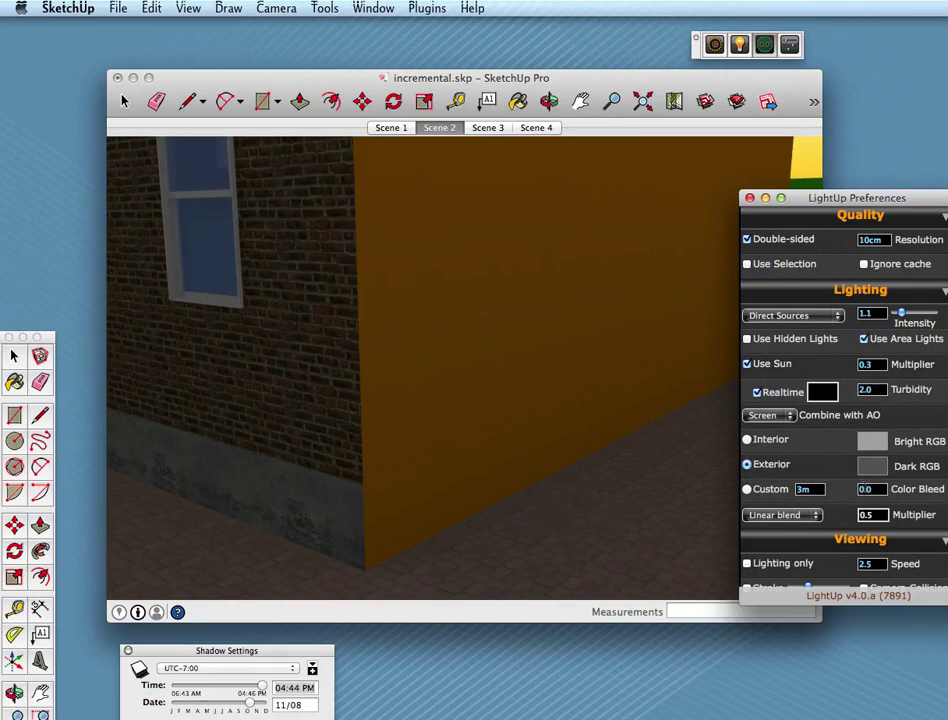
pyautogui.click(865, 488)
pyautogui.click(750, 198)
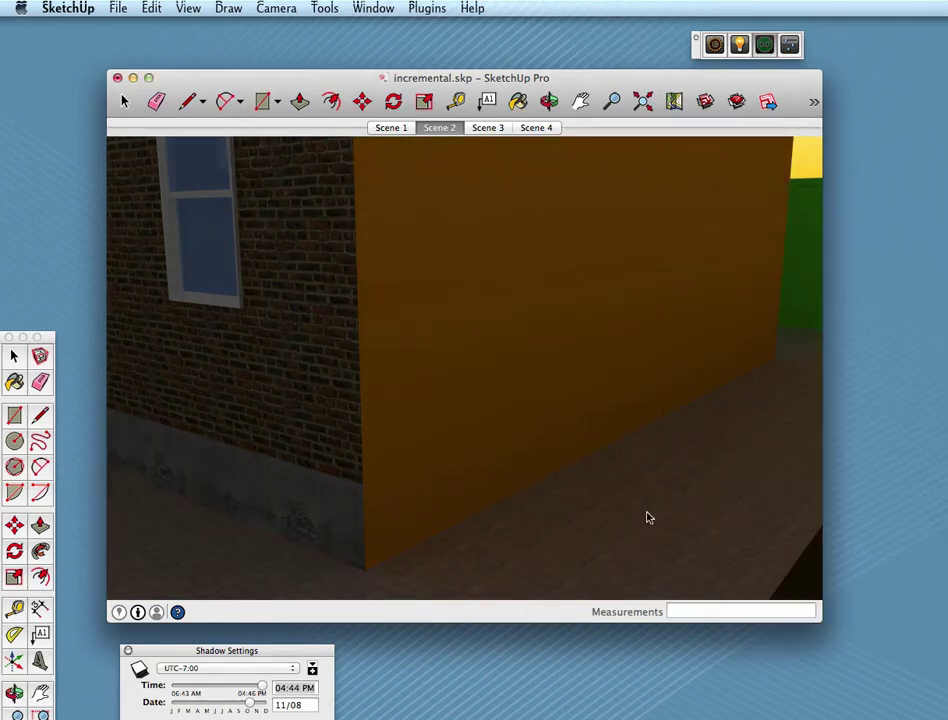
# Examine the ambient occlusion and colour bleed around the orange end wall and brick facade, and review the LightUp preferences.
pyautogui.moveTo(688, 483); pyautogui.dragTo(649, 432)
pyautogui.moveTo(645, 428)
pyautogui.mouseDown(button='middle')
pyautogui.moveTo(645, 413)
pyautogui.moveTo(580, 360)
pyautogui.moveTo(595, 362)
pyautogui.mouseUp(button='middle')
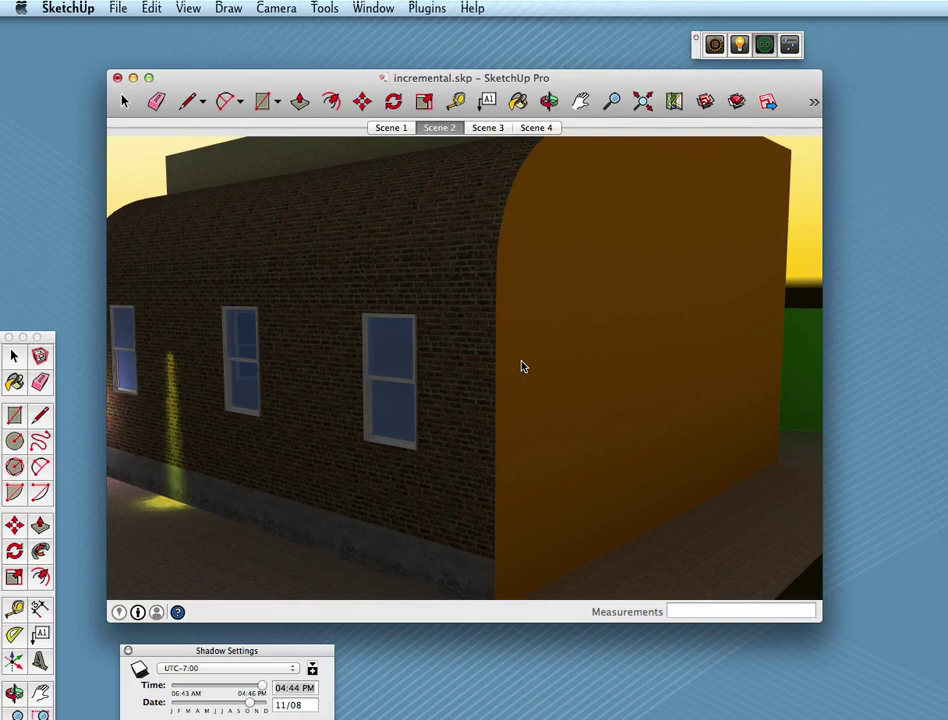
pyautogui.moveTo(521, 366); pyautogui.dragTo(469, 385)
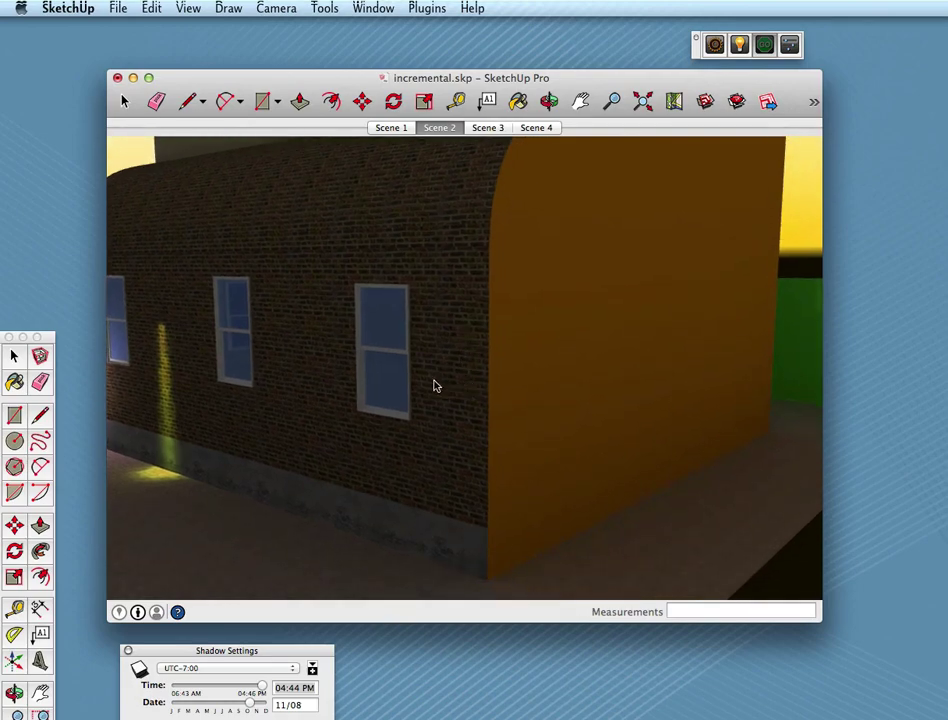
pyautogui.moveTo(433, 379); pyautogui.dragTo(434, 372)
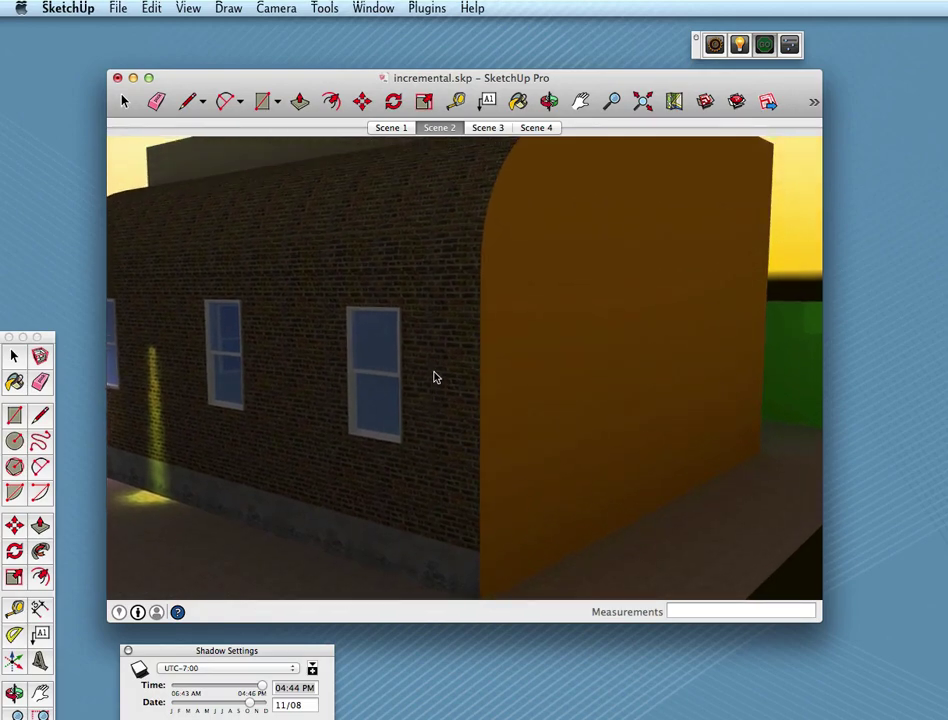
pyautogui.click(716, 45)
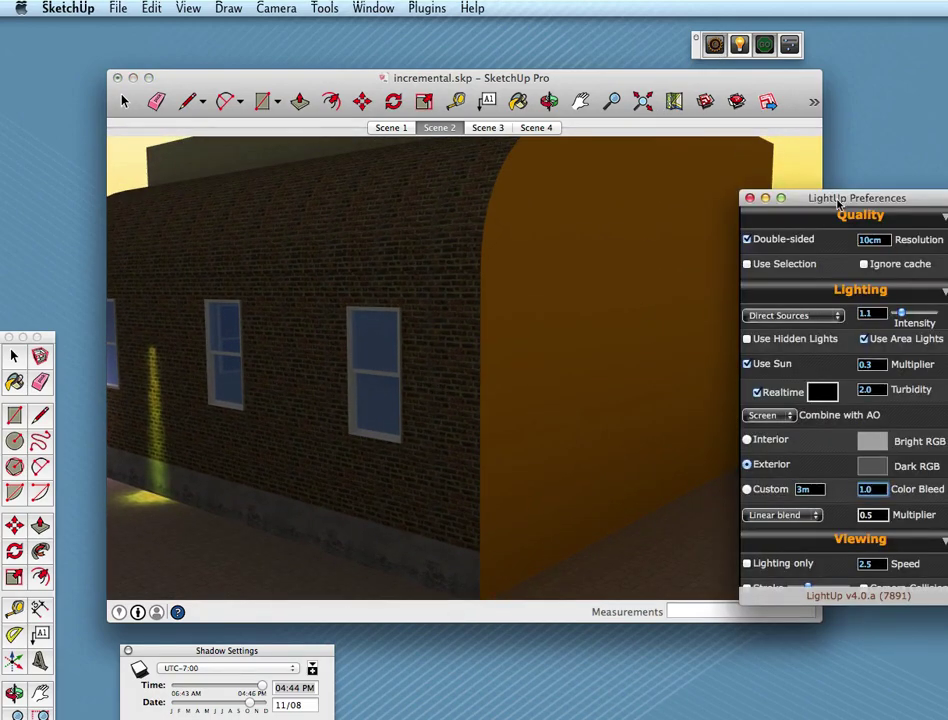
pyautogui.moveTo(838, 203); pyautogui.dragTo(746, 195)
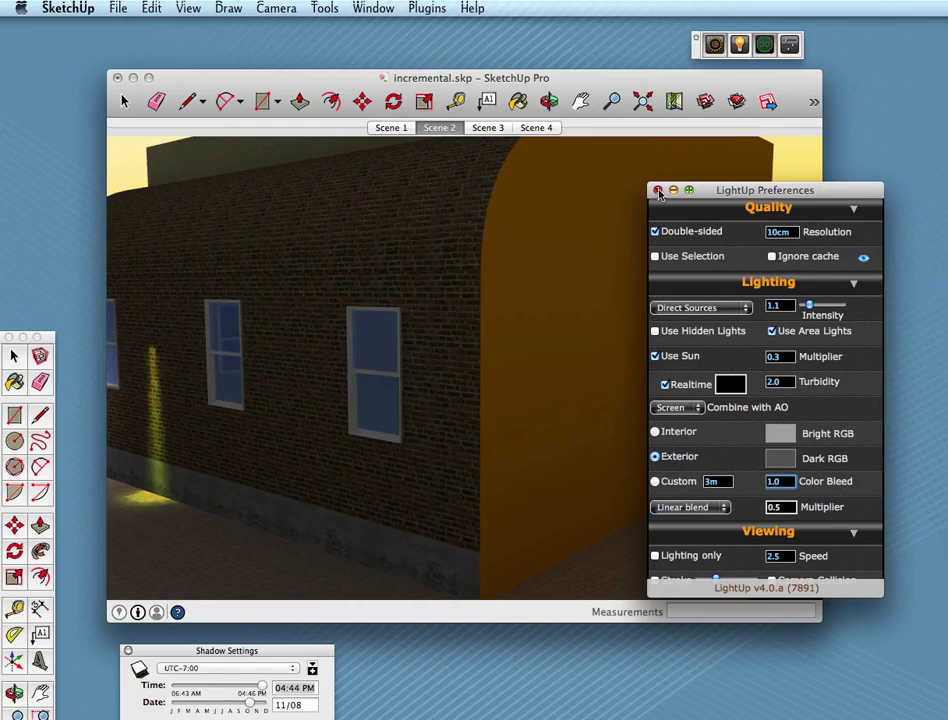
pyautogui.click(658, 191)
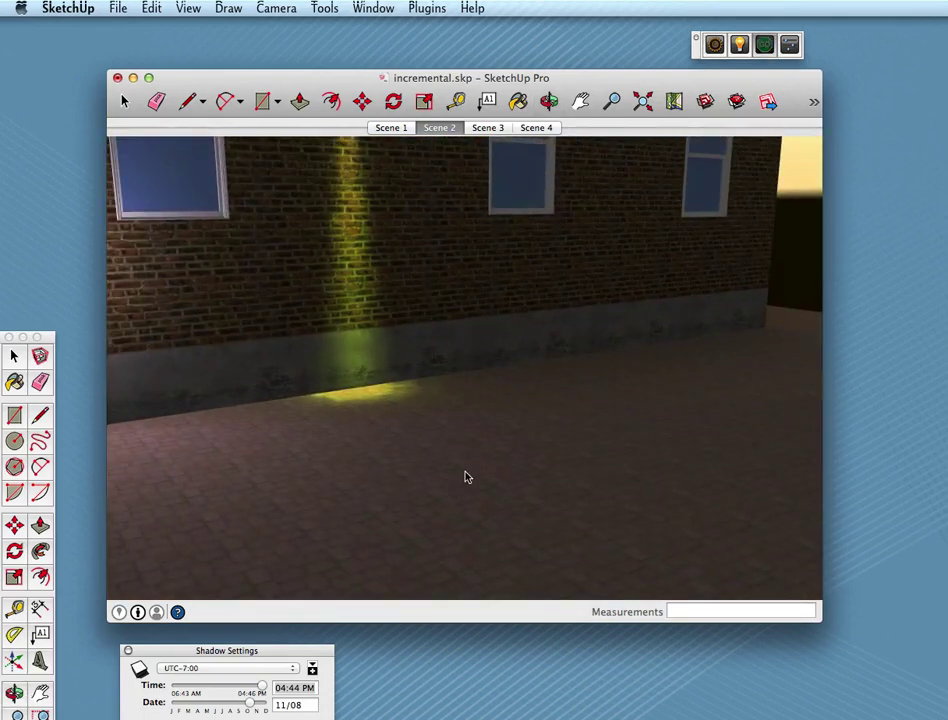
# Give the Brick_Pavers_Modular ground a Specular of 0.61 and a Fresnel of 0.34, with its separate Fresnel colour enabled and set to black.
pyautogui.doubleClick(466, 476)
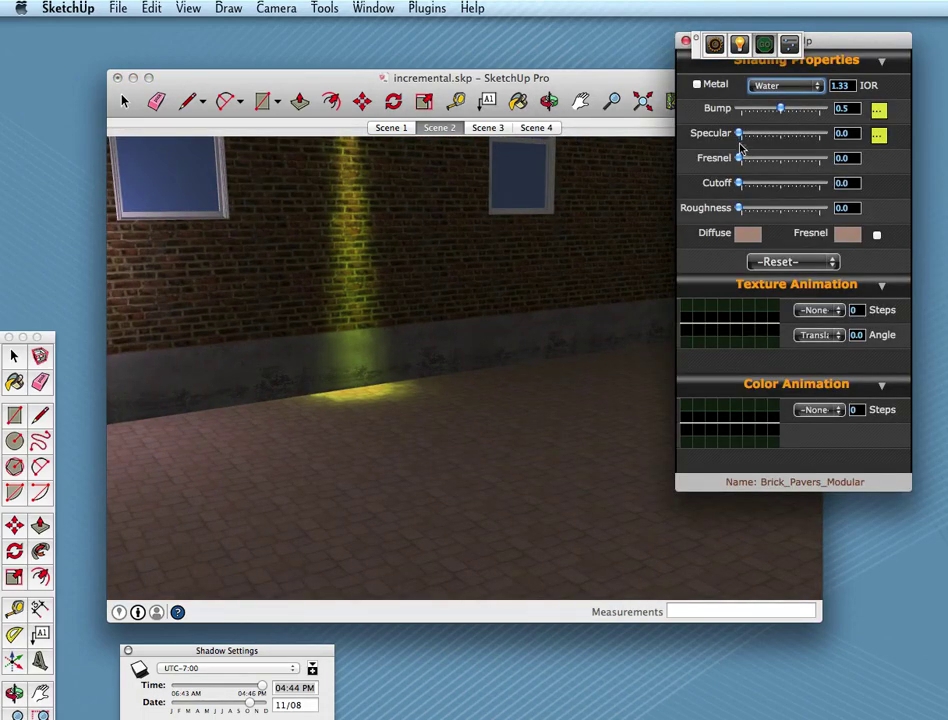
pyautogui.moveTo(738, 135); pyautogui.dragTo(768, 158)
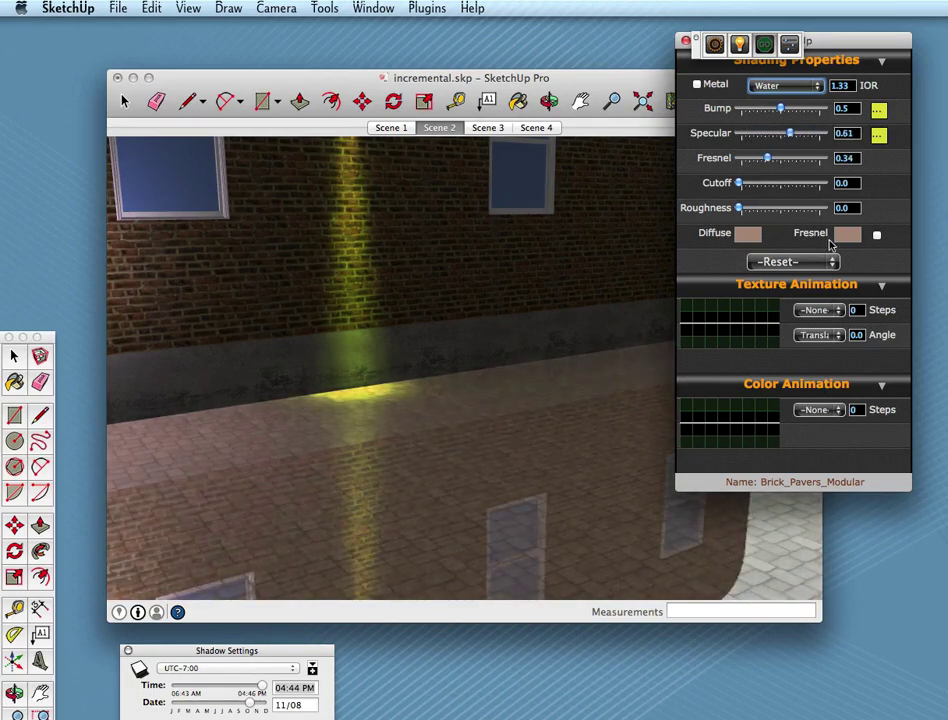
pyautogui.click(876, 236)
pyautogui.click(845, 237)
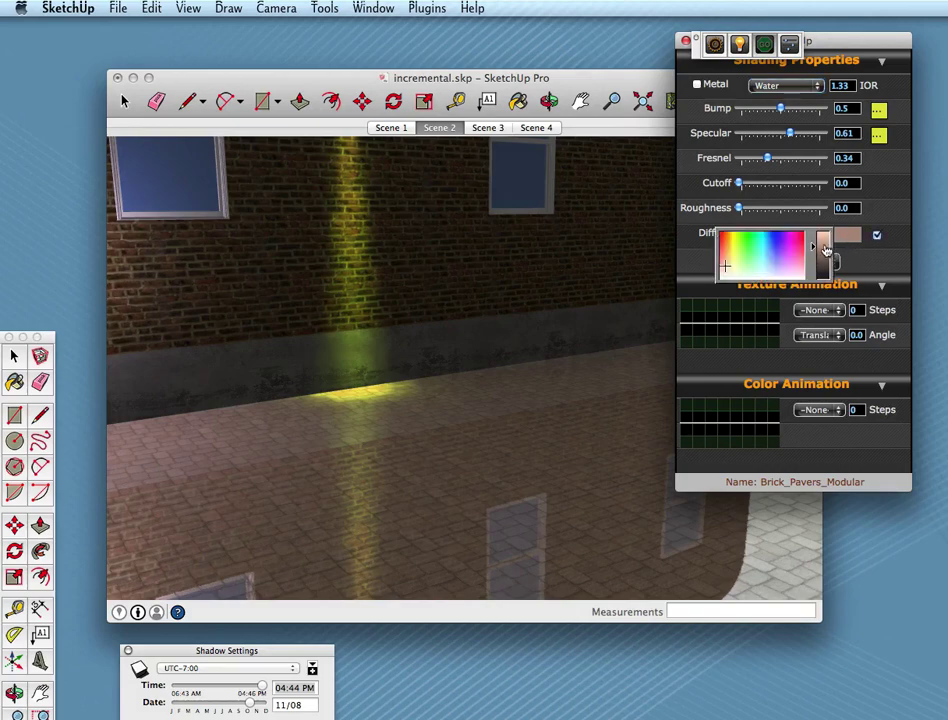
pyautogui.moveTo(828, 260); pyautogui.dragTo(822, 278)
pyautogui.click(874, 273)
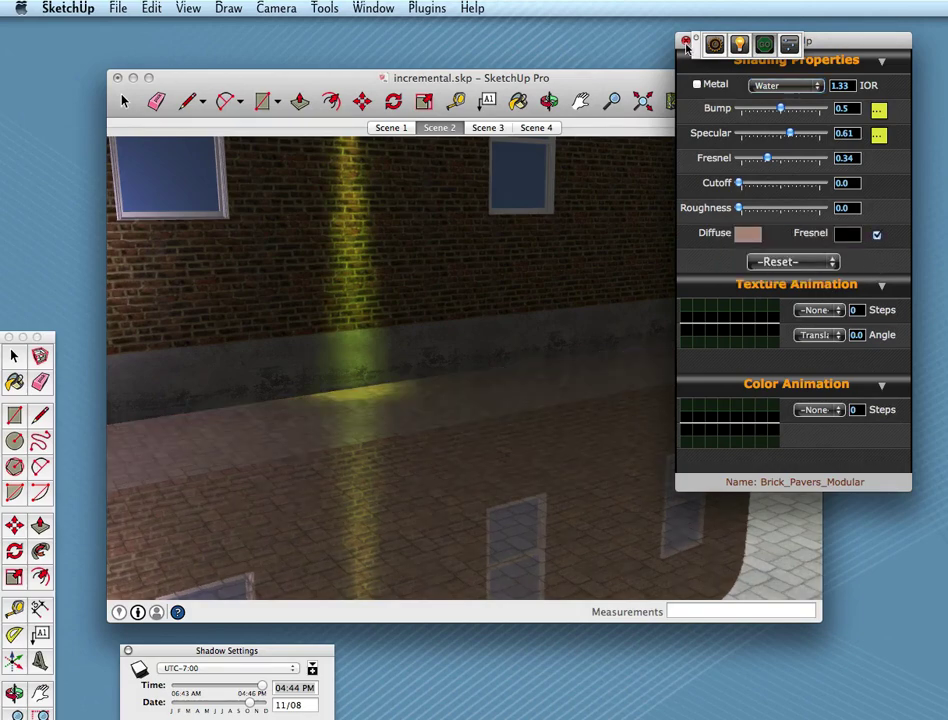
pyautogui.click(686, 41)
pyautogui.moveTo(635, 345)
pyautogui.mouseDown()
pyautogui.moveTo(557, 296)
pyautogui.moveTo(601, 343)
pyautogui.mouseUp()
pyautogui.moveTo(601, 343)
pyautogui.mouseDown(button='middle')
pyautogui.moveTo(646, 362)
pyautogui.moveTo(589, 374)
pyautogui.mouseUp(button='middle')
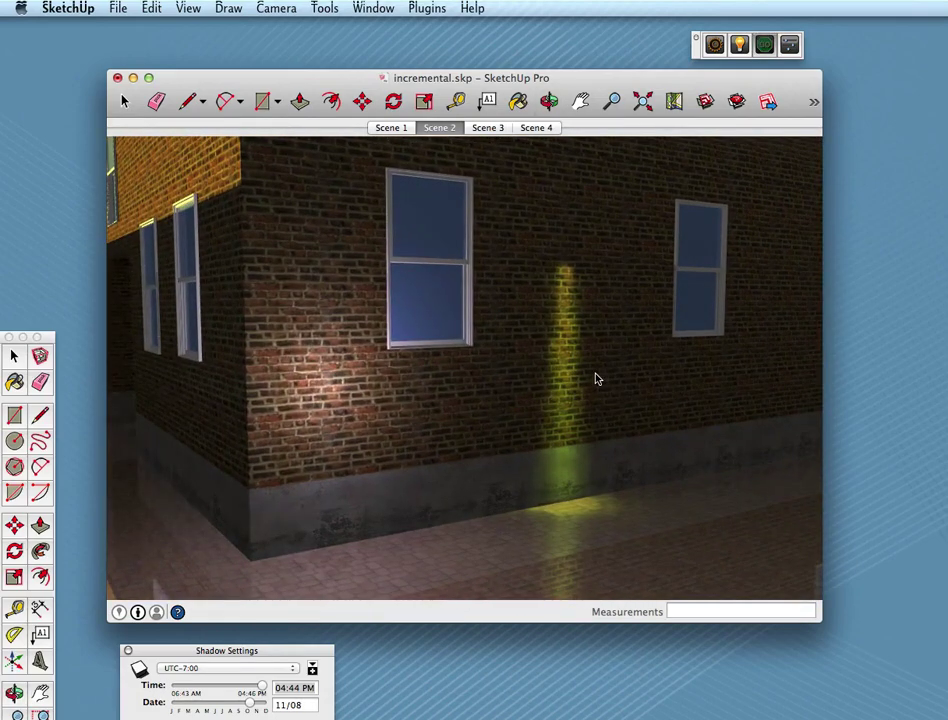